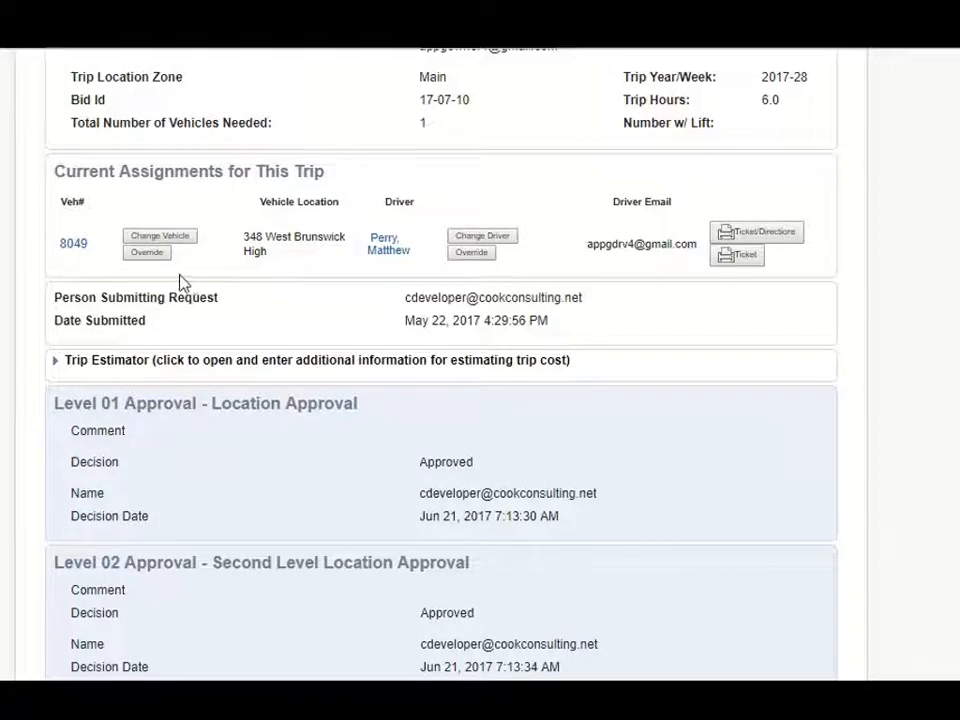
Step: Assign Activity Bus 8049 from 348 West Brunswick High as the vehicle for trip 2200
{"action": "left_click", "coordinate": [186, 240]}
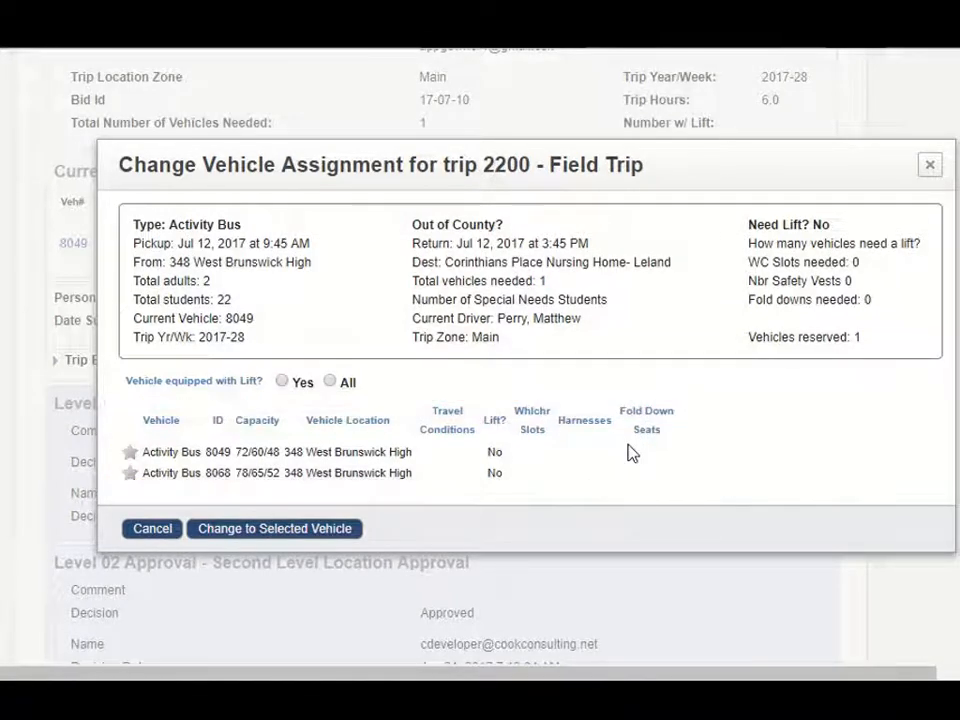
{"action": "left_click", "coordinate": [131, 453]}
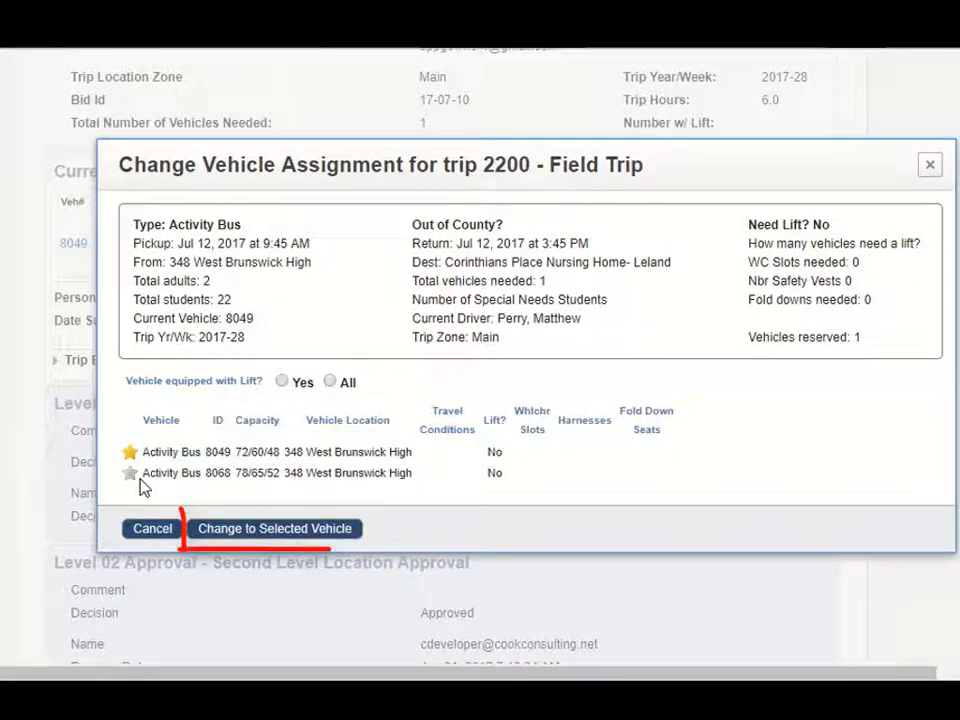
{"action": "left_click", "coordinate": [284, 537]}
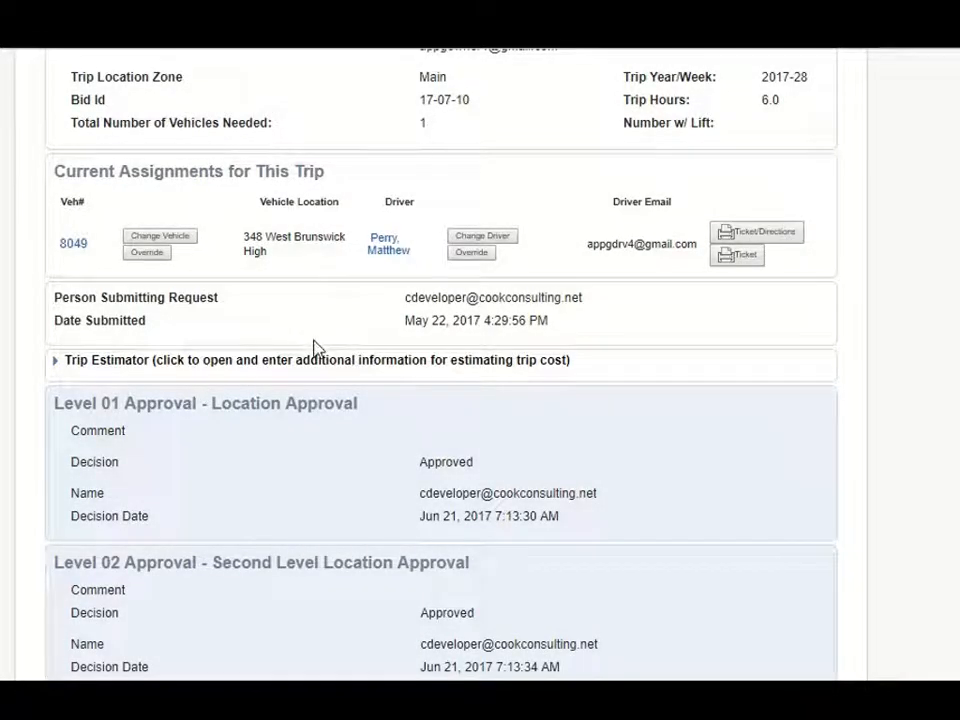
Step: Change the driver for trip 2200 to the one listed with bus 200, and save and close the request
{"action": "left_click", "coordinate": [505, 238]}
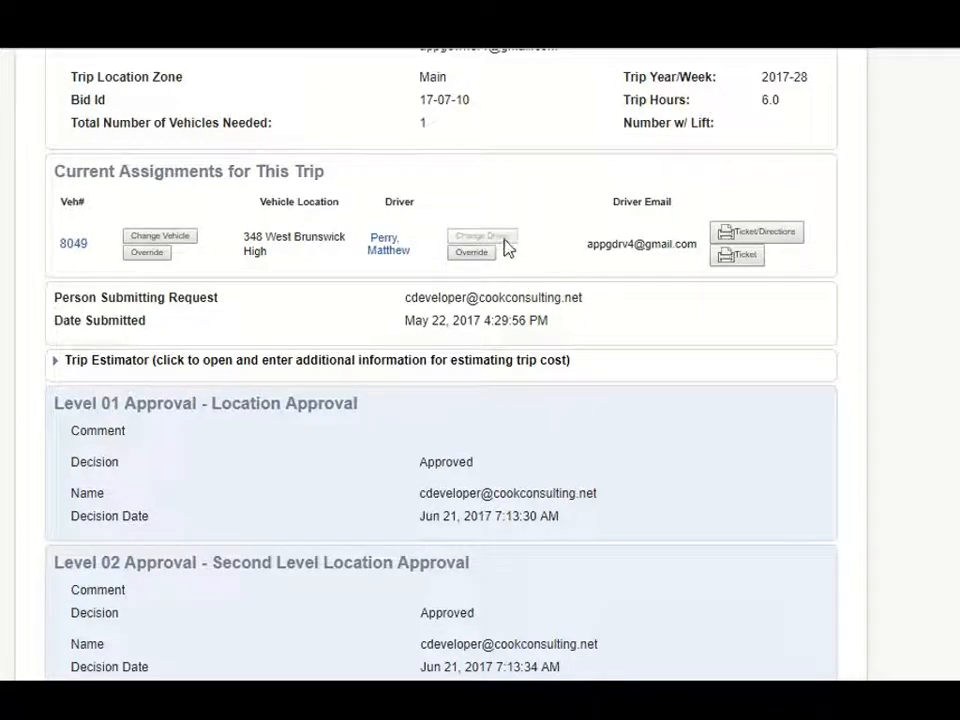
{"action": "scroll", "coordinate": [383, 463], "scroll_direction": "down", "scroll_amount": 3}
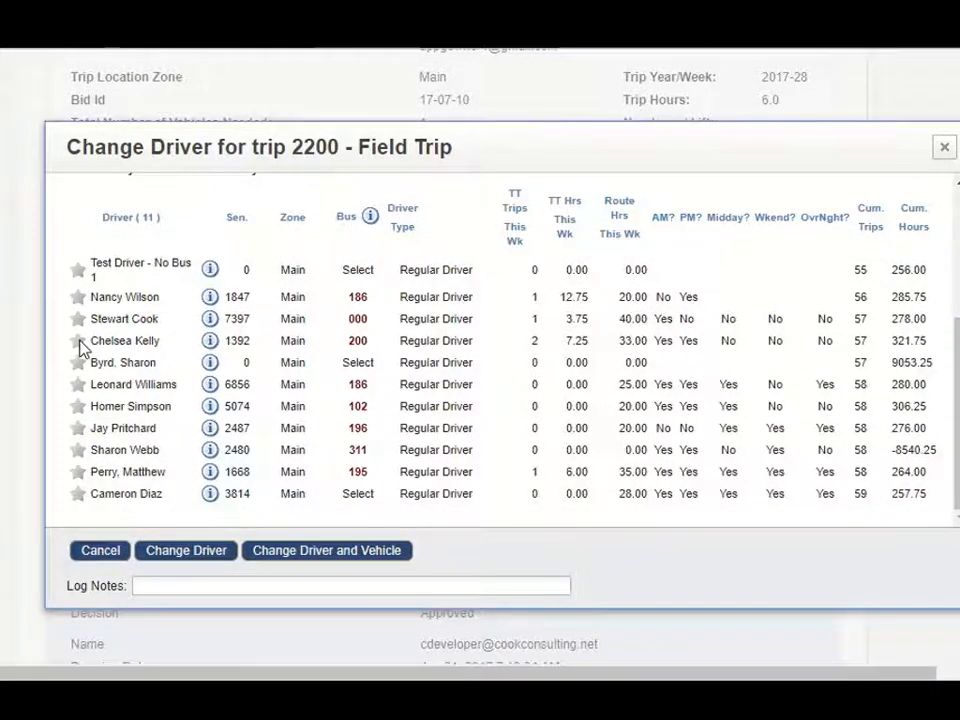
{"action": "left_click", "coordinate": [79, 341]}
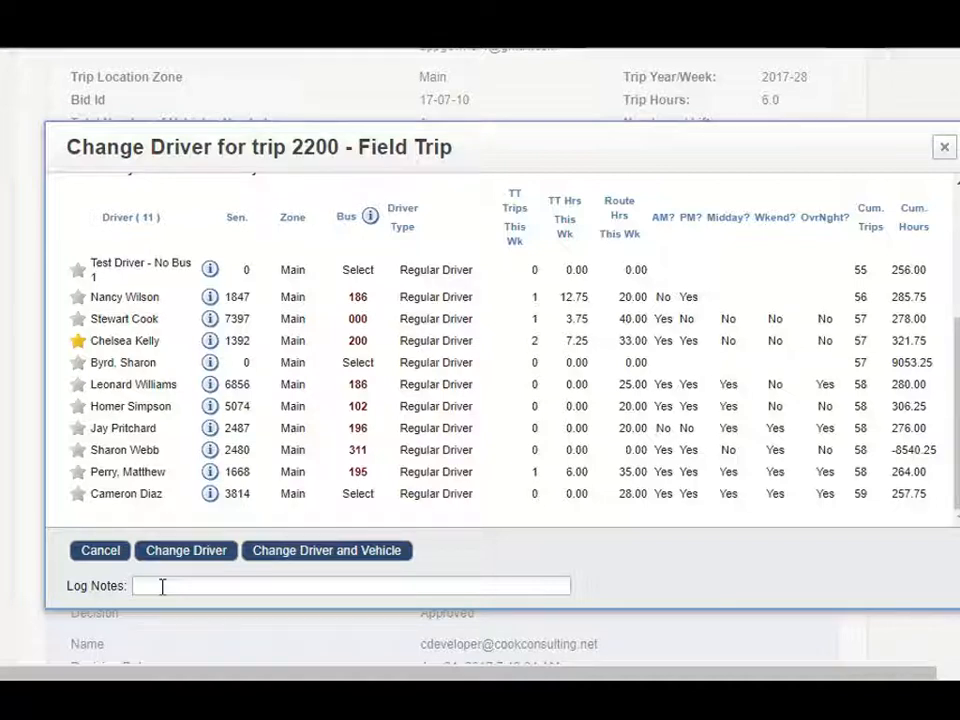
{"action": "left_click", "coordinate": [199, 551]}
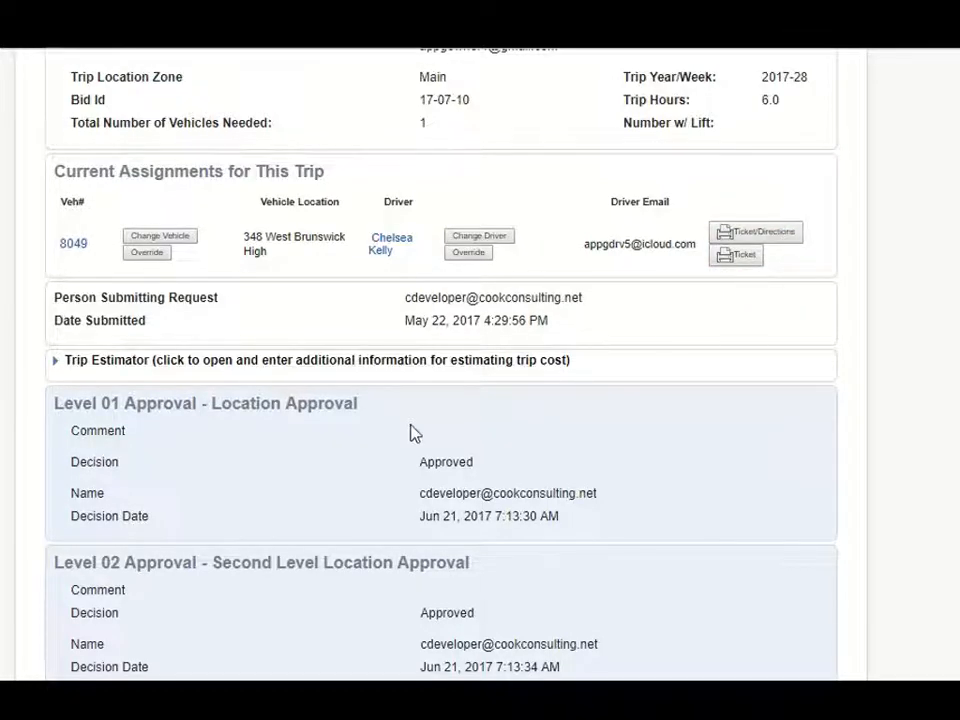
{"action": "scroll", "coordinate": [312, 450], "scroll_direction": "down", "scroll_amount": 7}
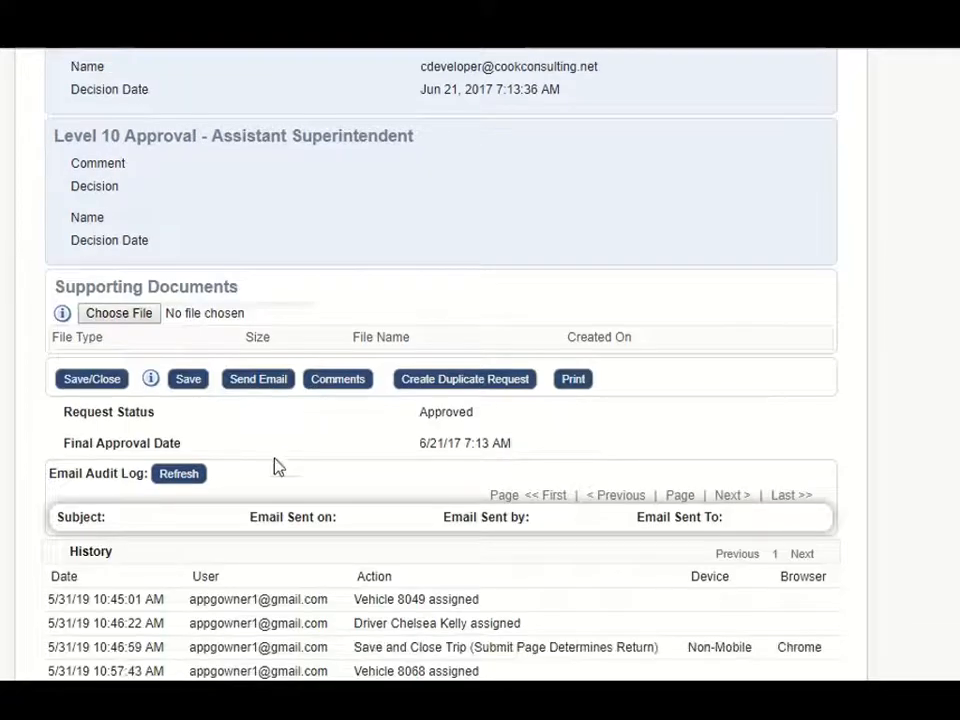
{"action": "left_click", "coordinate": [95, 380]}
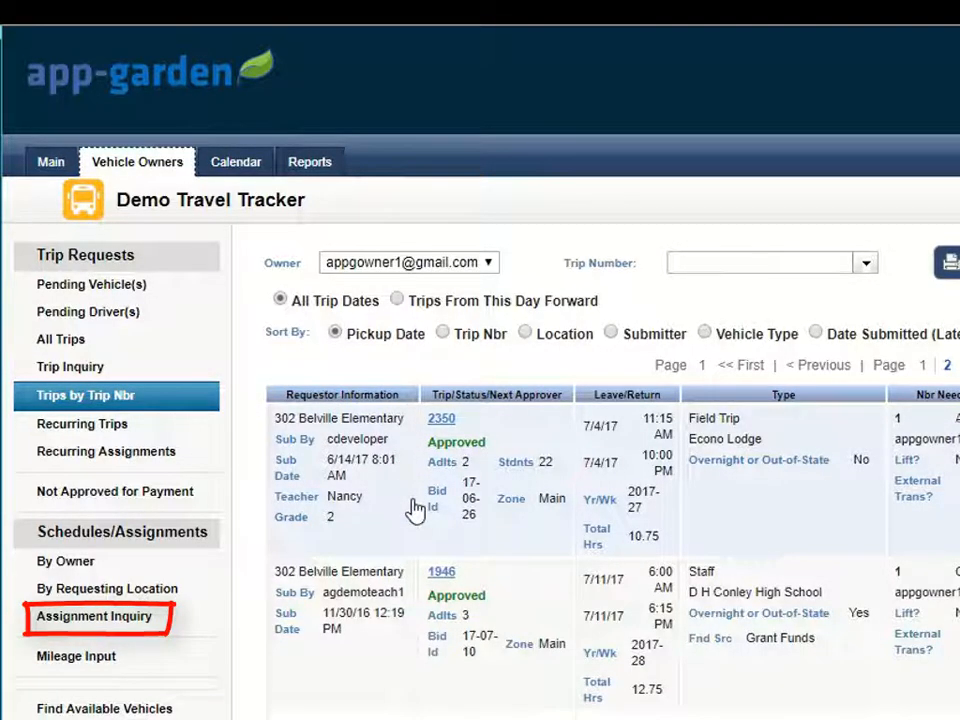
Step: Open the Assignment Inquiry and filter the assignments by the fourth named driver in the driver list
{"action": "left_click", "coordinate": [90, 620]}
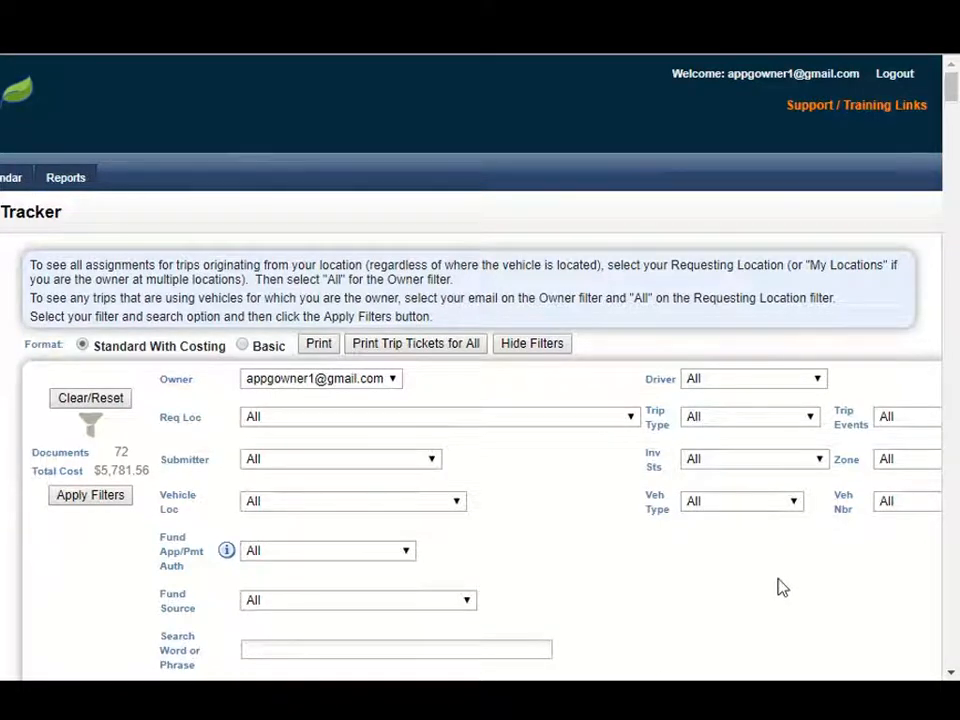
{"action": "scroll", "coordinate": [783, 583], "scroll_direction": "down", "scroll_amount": 3}
{"action": "scroll", "coordinate": [790, 560], "scroll_direction": "down", "scroll_amount": 1}
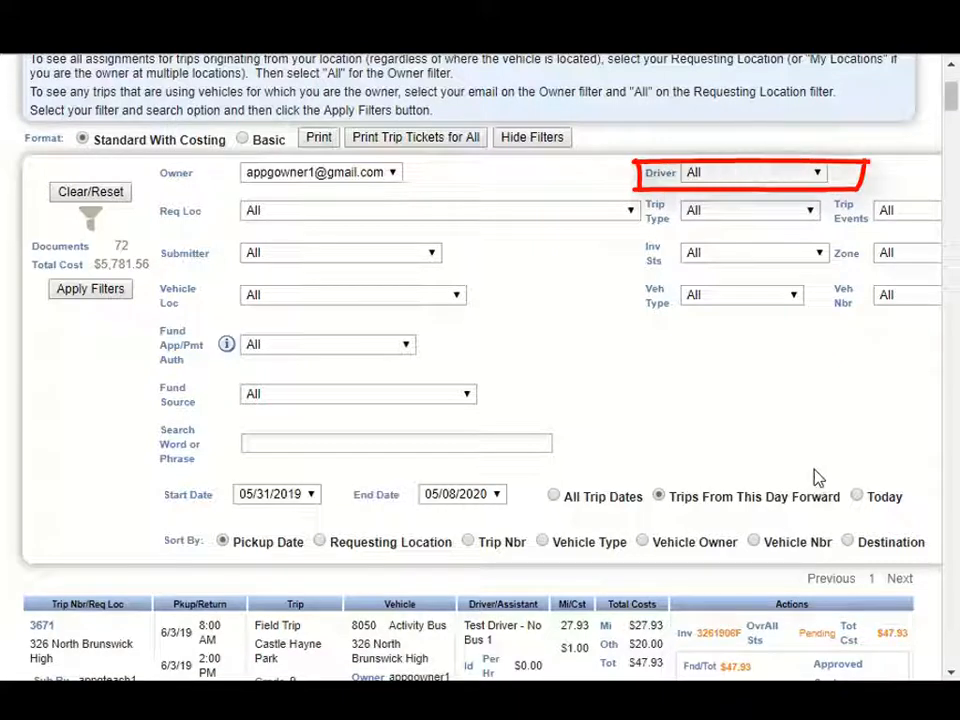
{"action": "left_click", "coordinate": [820, 176]}
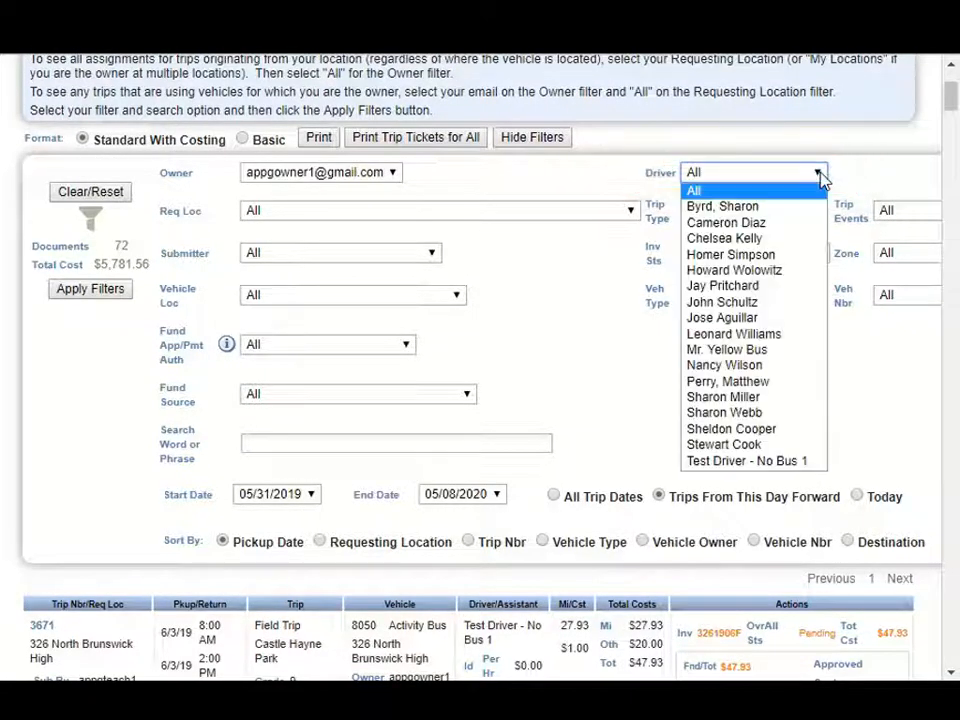
{"action": "left_click", "coordinate": [786, 257]}
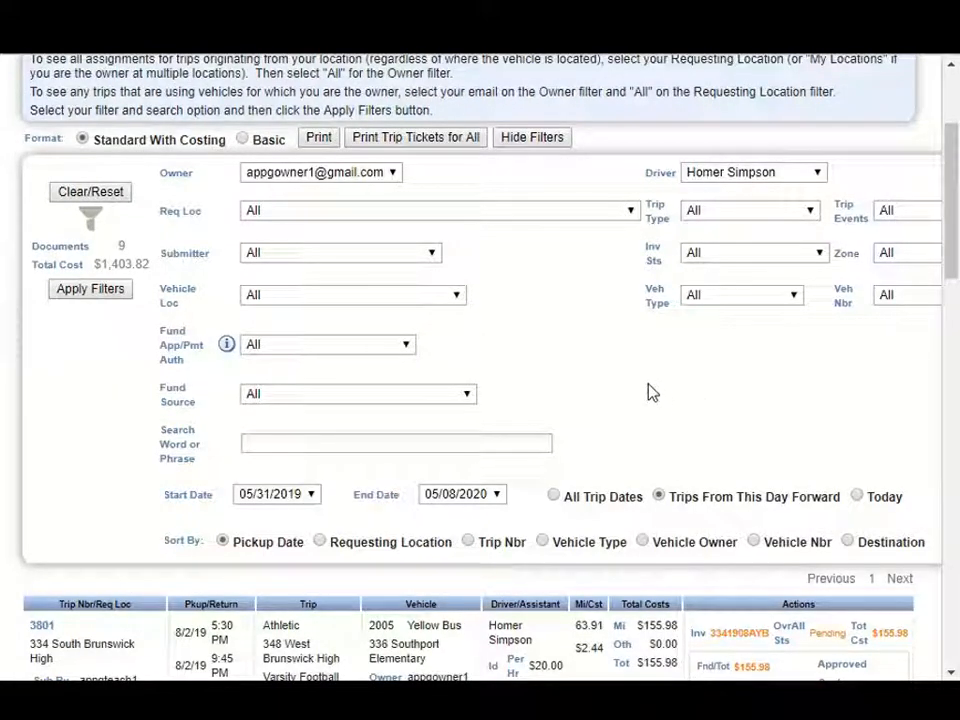
Step: Open the assignment for trip 3802 from the filtered results
{"action": "scroll", "coordinate": [649, 392], "scroll_direction": "down", "scroll_amount": 2}
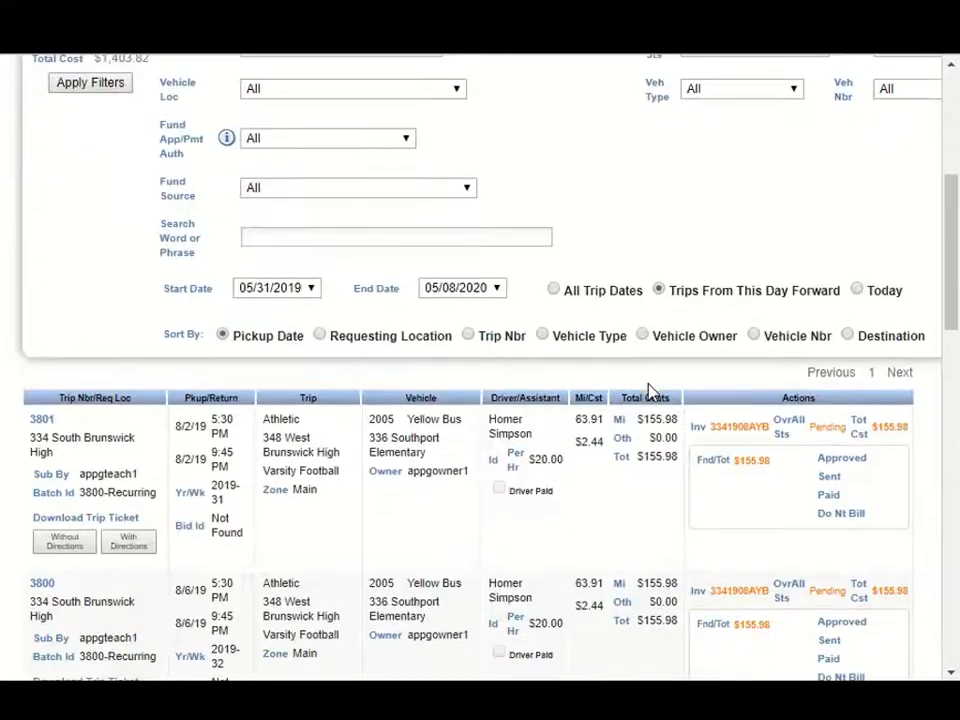
{"action": "scroll", "coordinate": [586, 541], "scroll_direction": "down", "scroll_amount": 1}
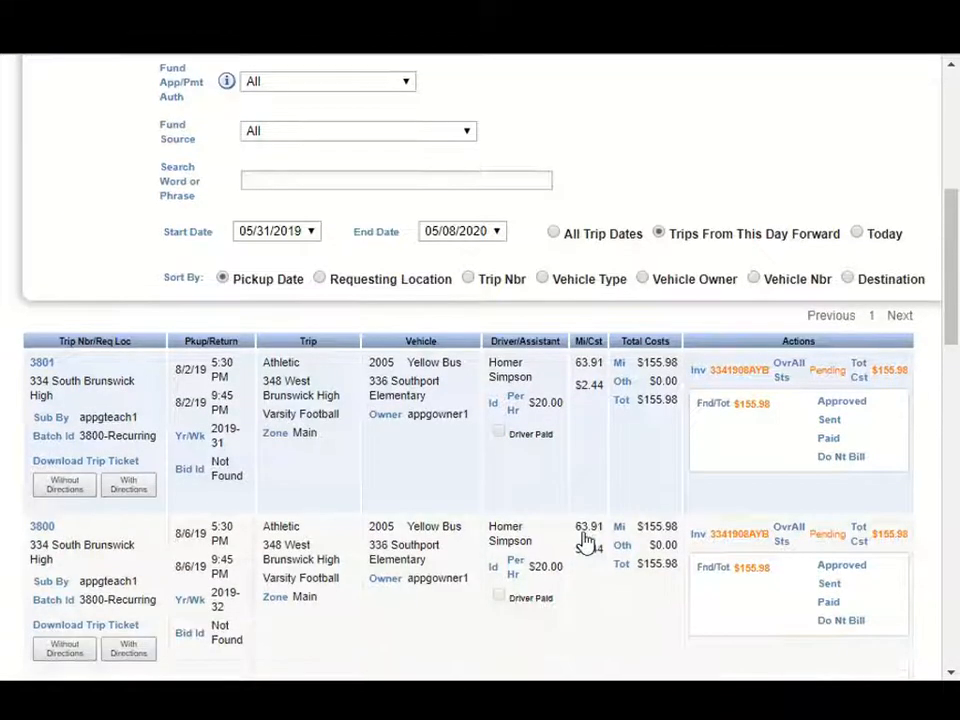
{"action": "scroll", "coordinate": [586, 541], "scroll_direction": "down", "scroll_amount": 1}
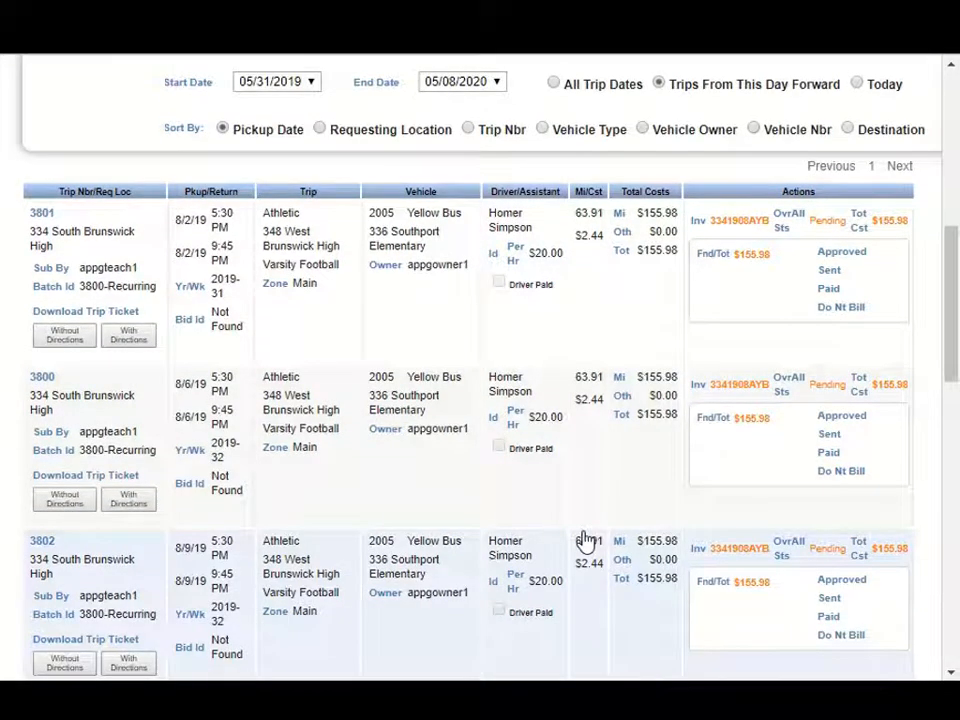
{"action": "scroll", "coordinate": [586, 541], "scroll_direction": "down", "scroll_amount": 1}
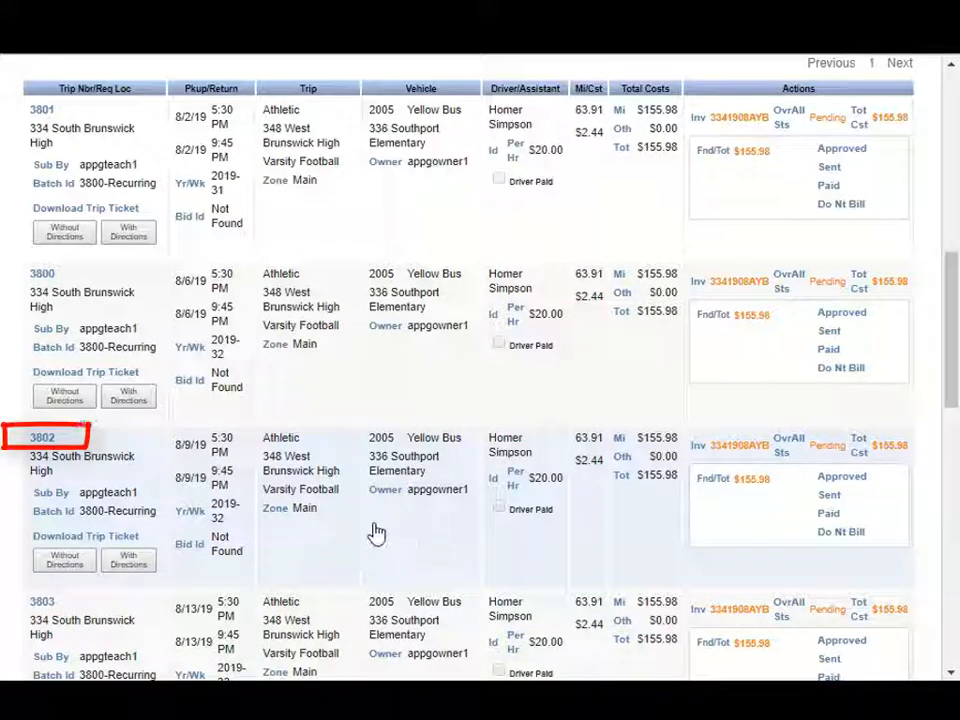
{"action": "left_click", "coordinate": [44, 440]}
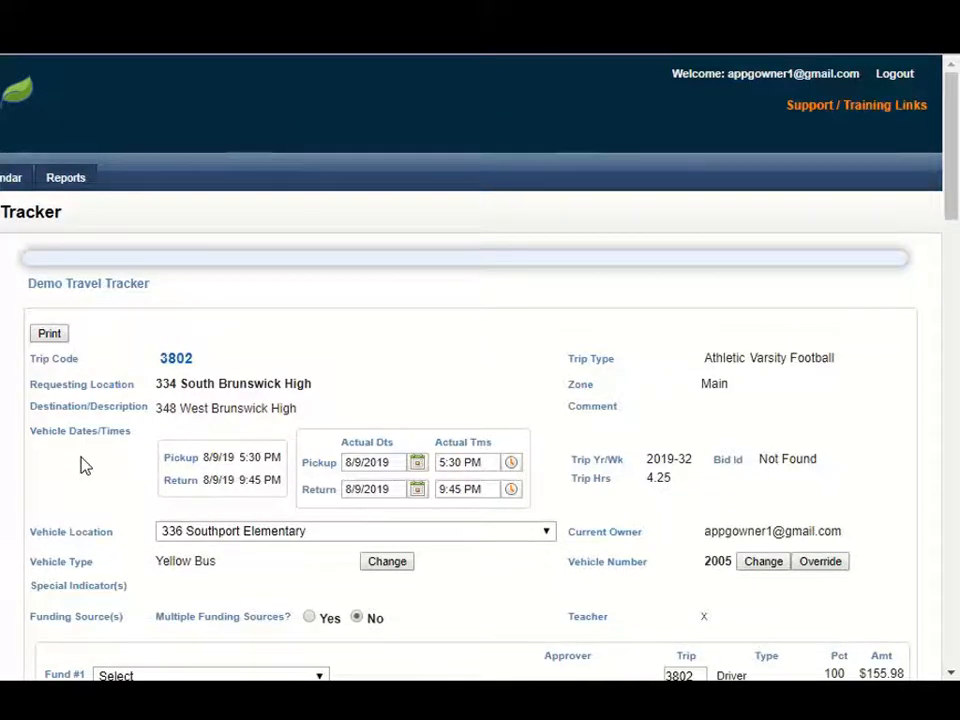
Step: Change the assigned vehicle for trip 3802 to Yellow Bus 211 at 334 South Brunswick High
{"action": "scroll", "coordinate": [84, 465], "scroll_direction": "down", "scroll_amount": 1}
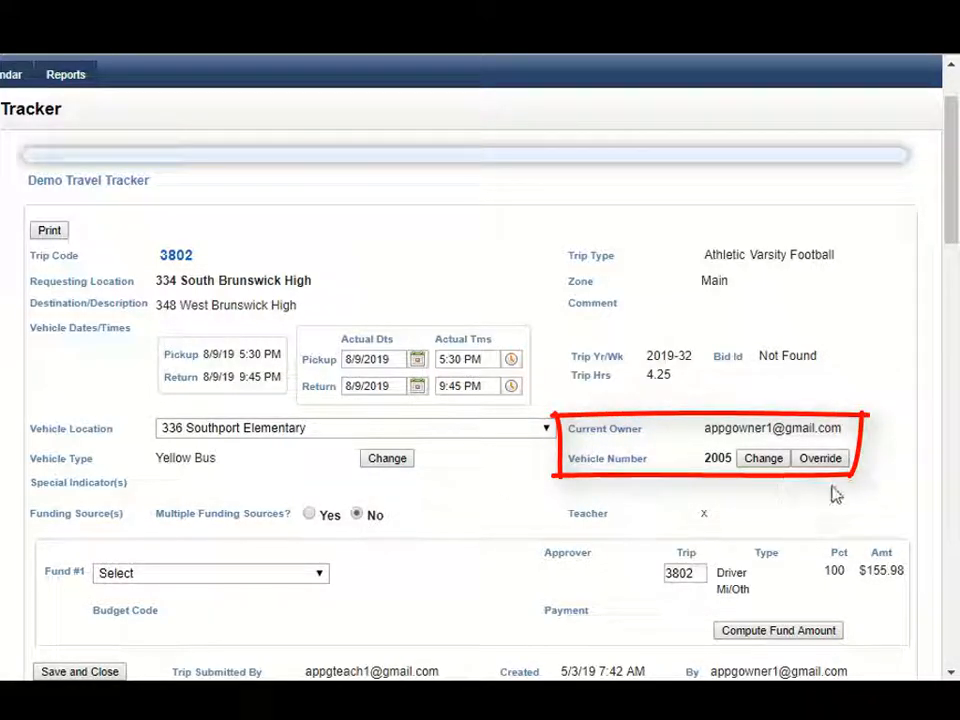
{"action": "left_click", "coordinate": [764, 459]}
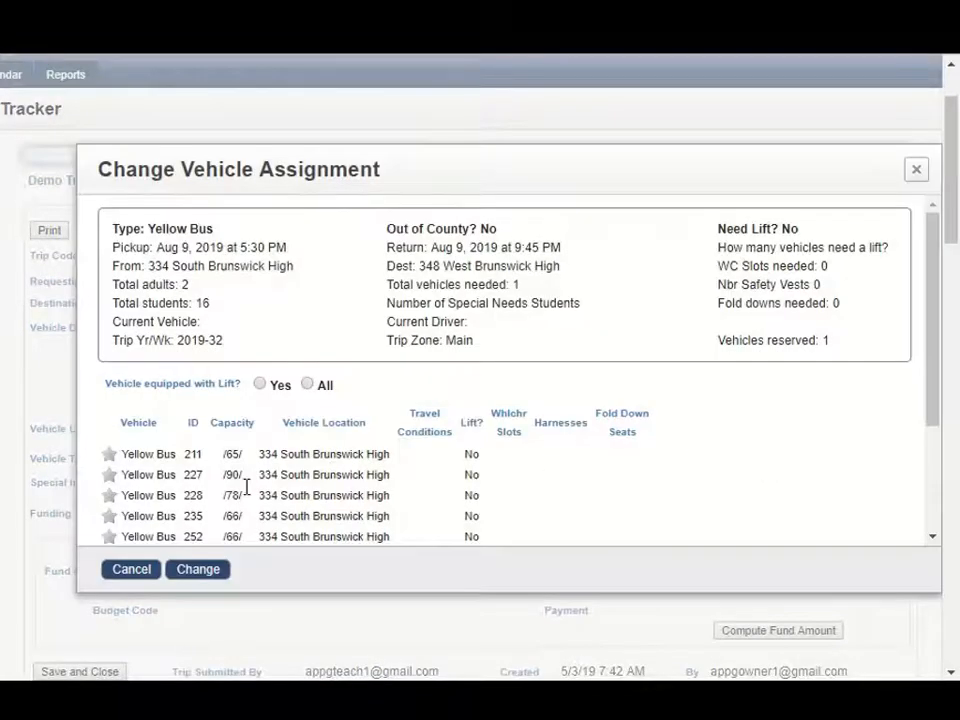
{"action": "left_click", "coordinate": [109, 455]}
{"action": "left_click", "coordinate": [200, 571]}
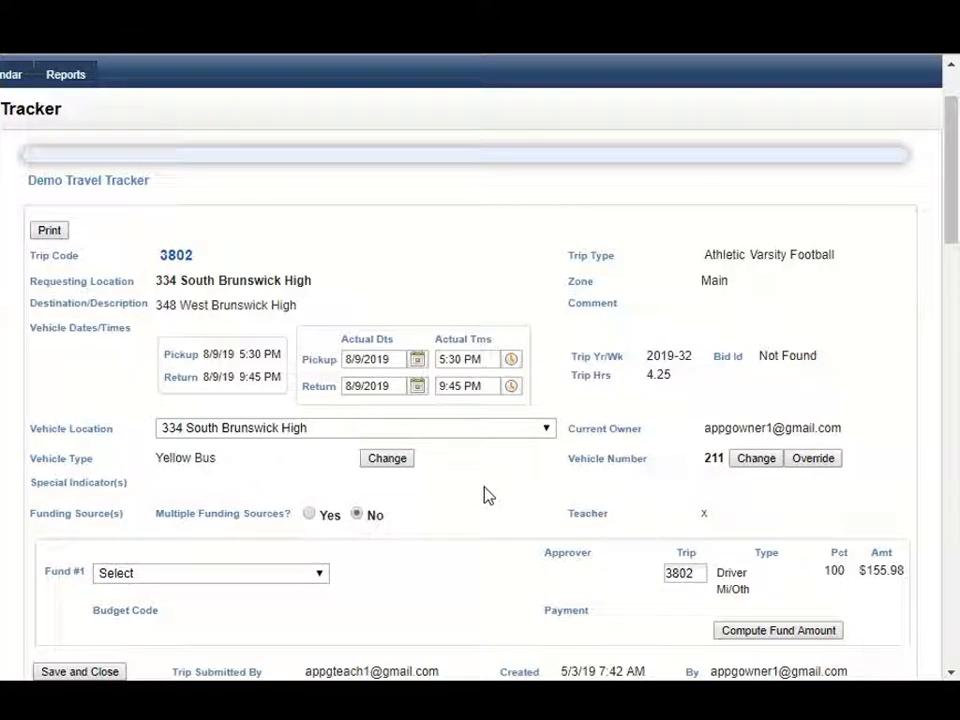
Step: Change the driver for trip 3802 to the bus 186 driver with seniority 1847, leaving the log notes empty
{"action": "scroll", "coordinate": [478, 488], "scroll_direction": "down", "scroll_amount": 5}
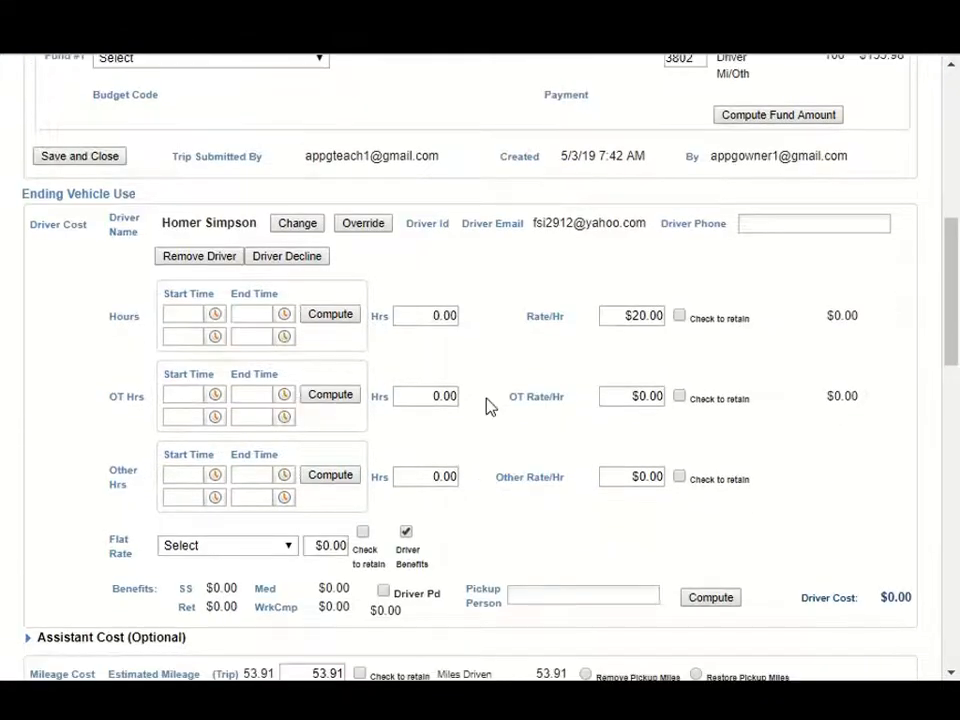
{"action": "left_click", "coordinate": [298, 224]}
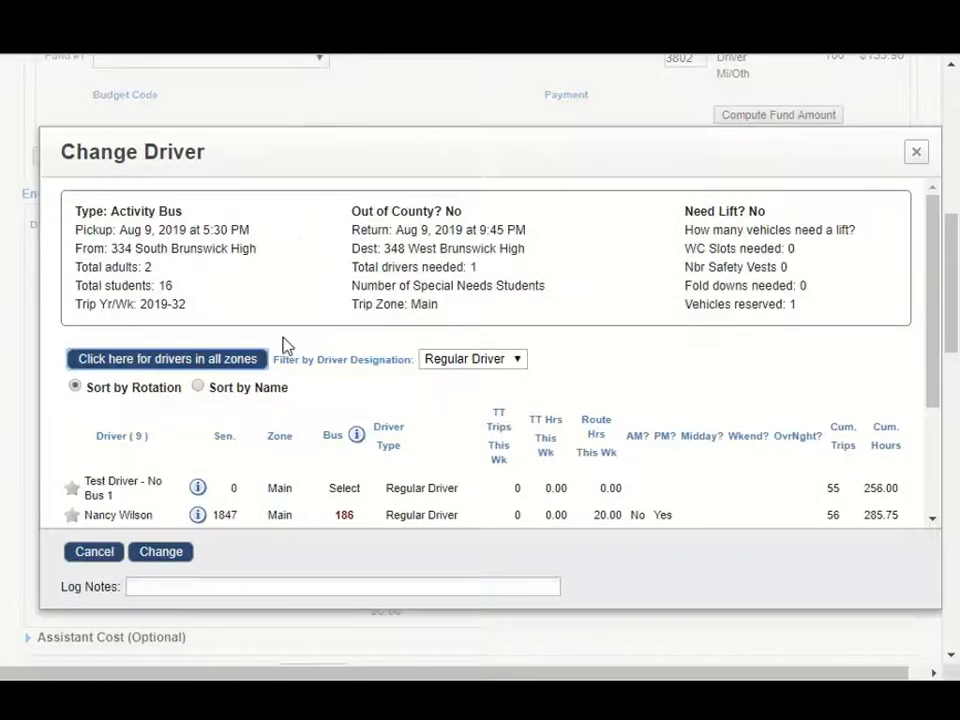
{"action": "scroll", "coordinate": [274, 486], "scroll_direction": "down", "scroll_amount": 1}
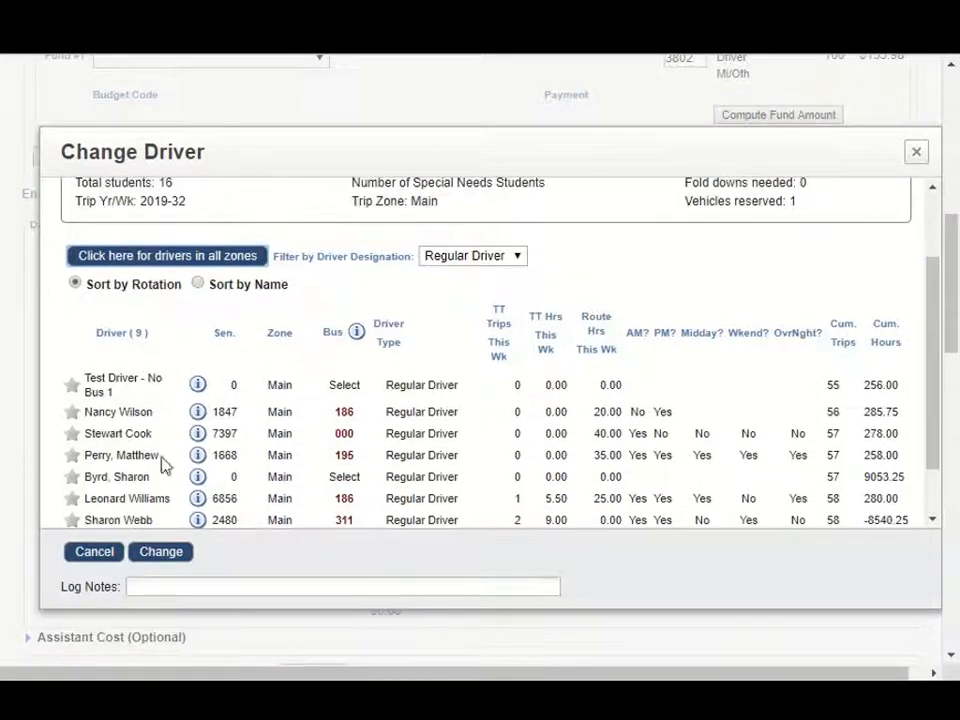
{"action": "left_click", "coordinate": [72, 412]}
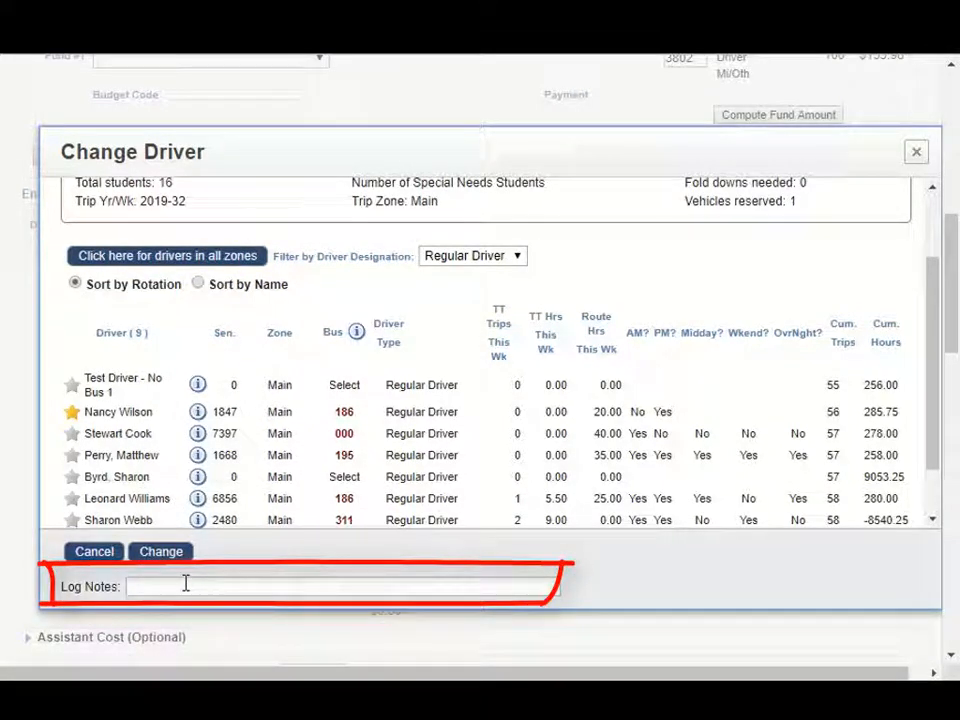
{"action": "left_click", "coordinate": [163, 555]}
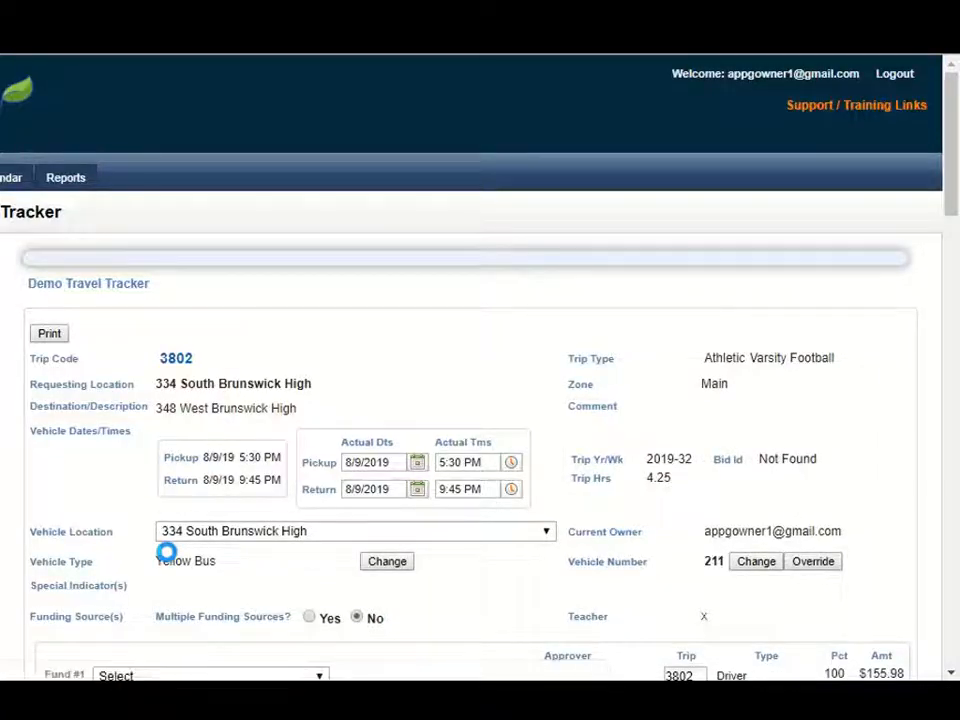
Step: Review the updated assignment and its history for trip 3802, and save and close it
{"action": "scroll", "coordinate": [506, 583], "scroll_direction": "down", "scroll_amount": 1}
{"action": "scroll", "coordinate": [506, 583], "scroll_direction": "down", "scroll_amount": 1}
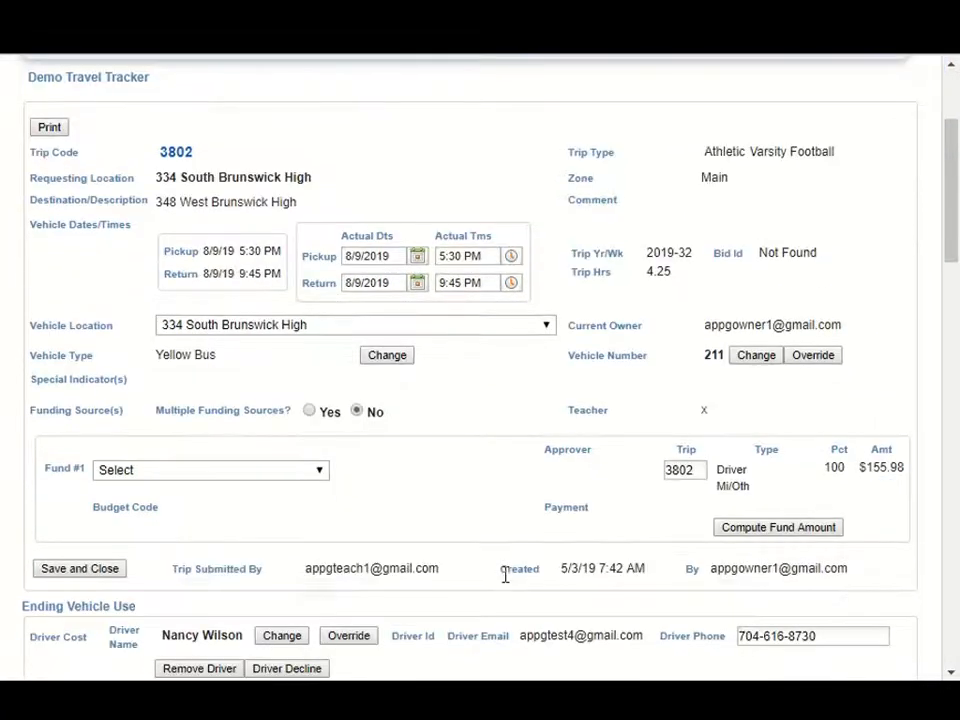
{"action": "scroll", "coordinate": [503, 574], "scroll_direction": "down", "scroll_amount": 3}
{"action": "scroll", "coordinate": [503, 574], "scroll_direction": "down", "scroll_amount": 9}
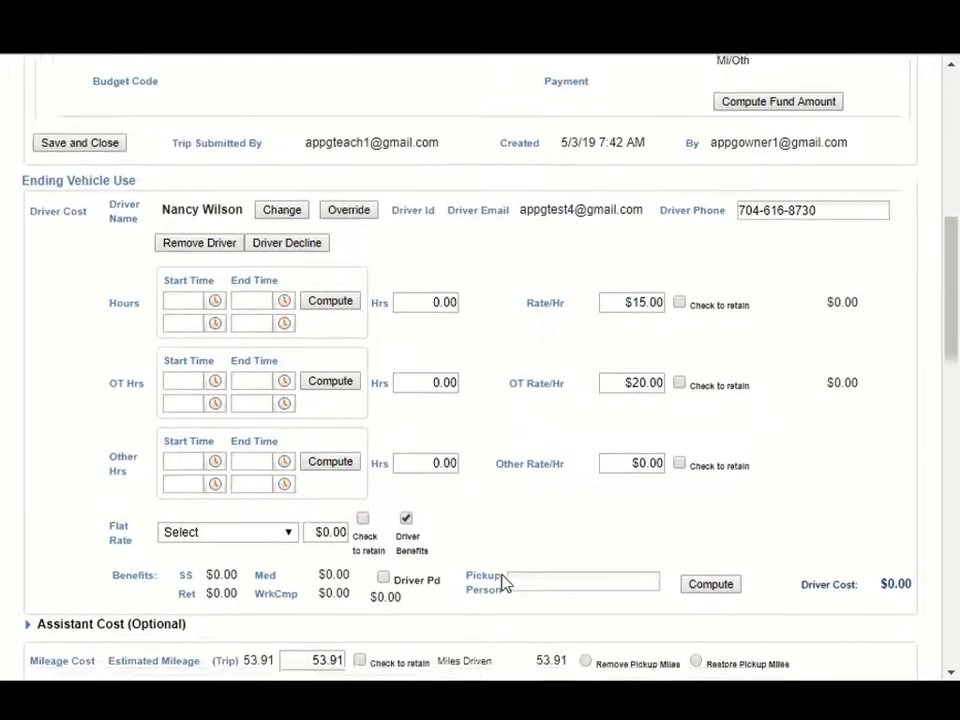
{"action": "scroll", "coordinate": [503, 574], "scroll_direction": "down", "scroll_amount": 4}
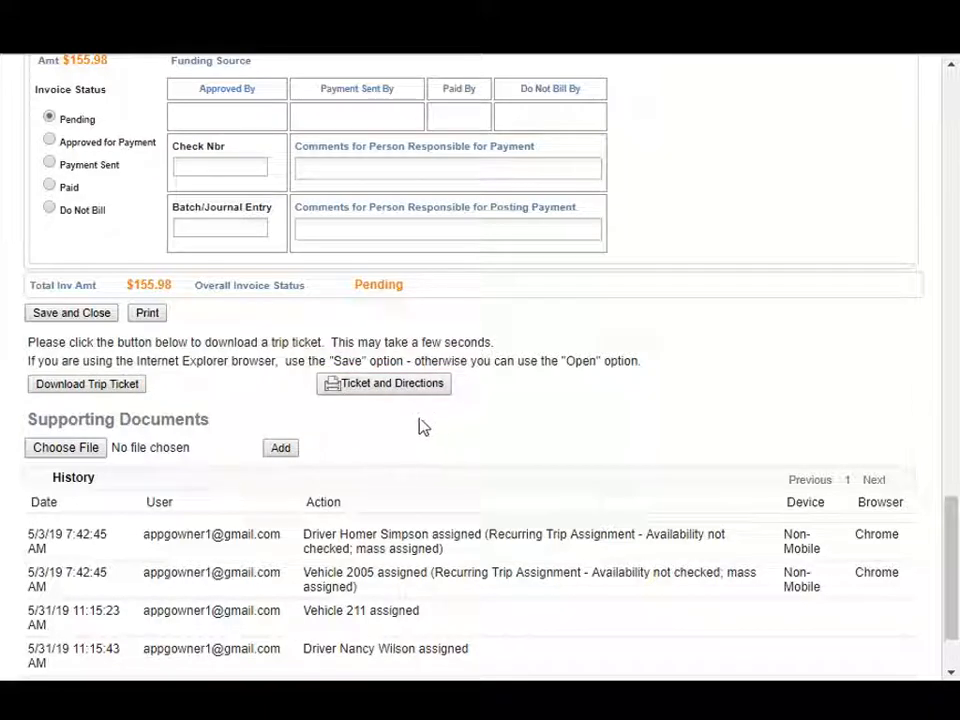
{"action": "left_click", "coordinate": [77, 318]}
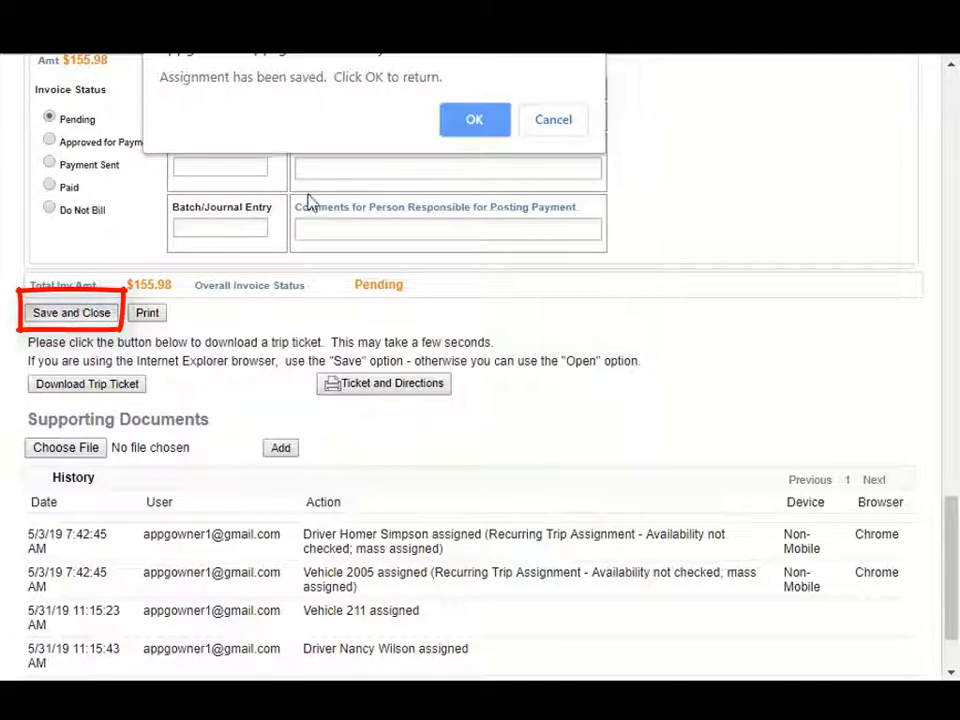
{"action": "left_click", "coordinate": [476, 119]}
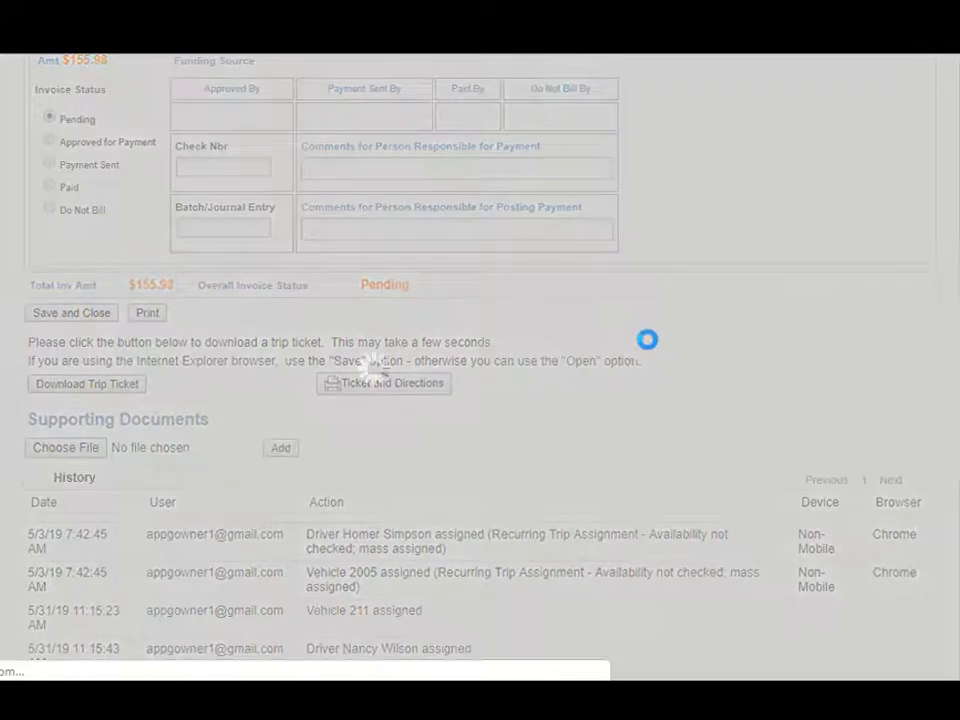